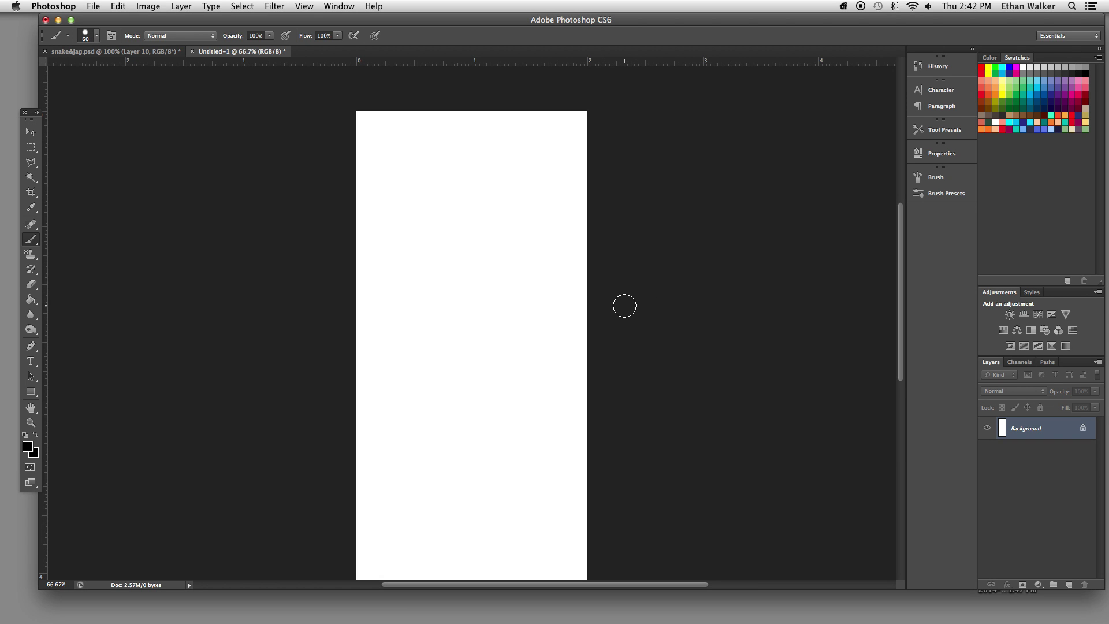
- Scroll the view of the blank white Untitled-1 document
scroll(624, 306, down, 2)
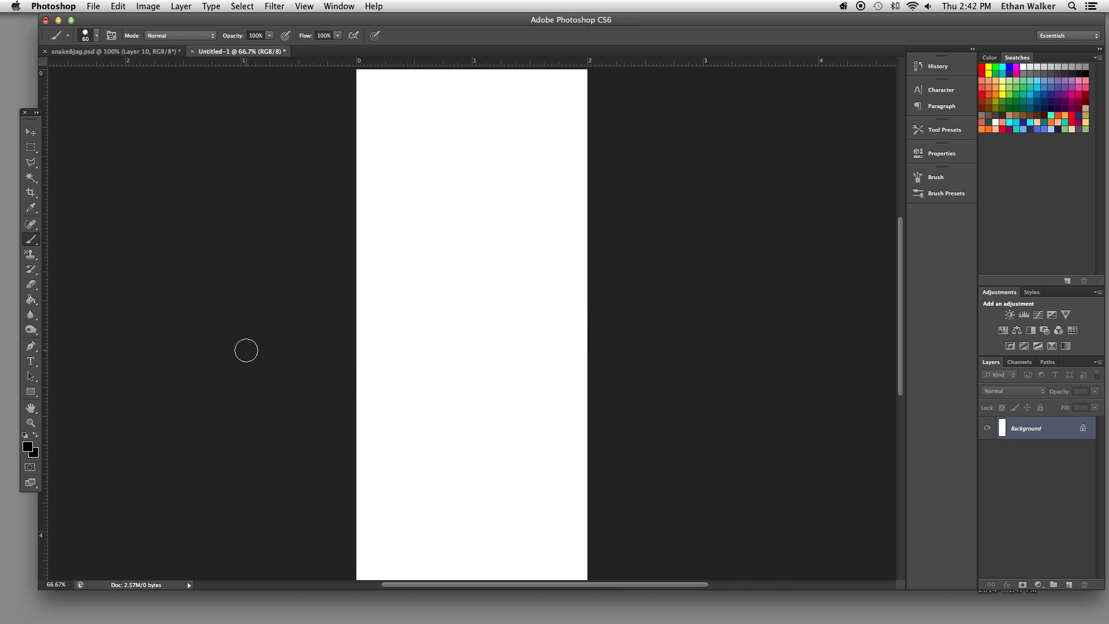
- Add Layer 1 above the Background and zoom the canvas to 200%
click(1067, 586)
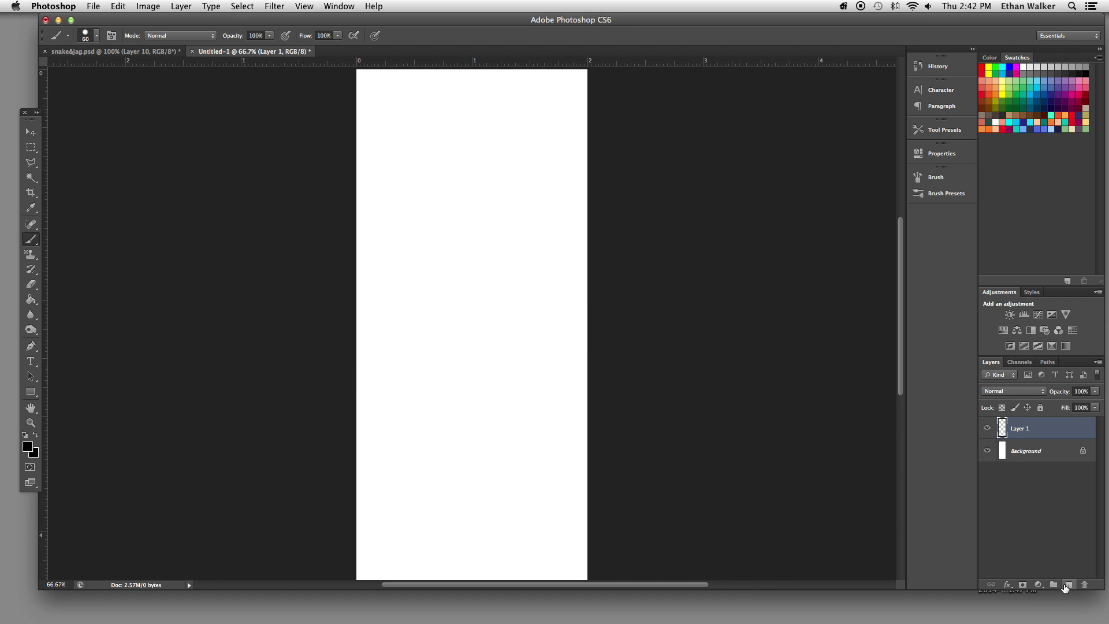
scroll(463, 260, right, 3)
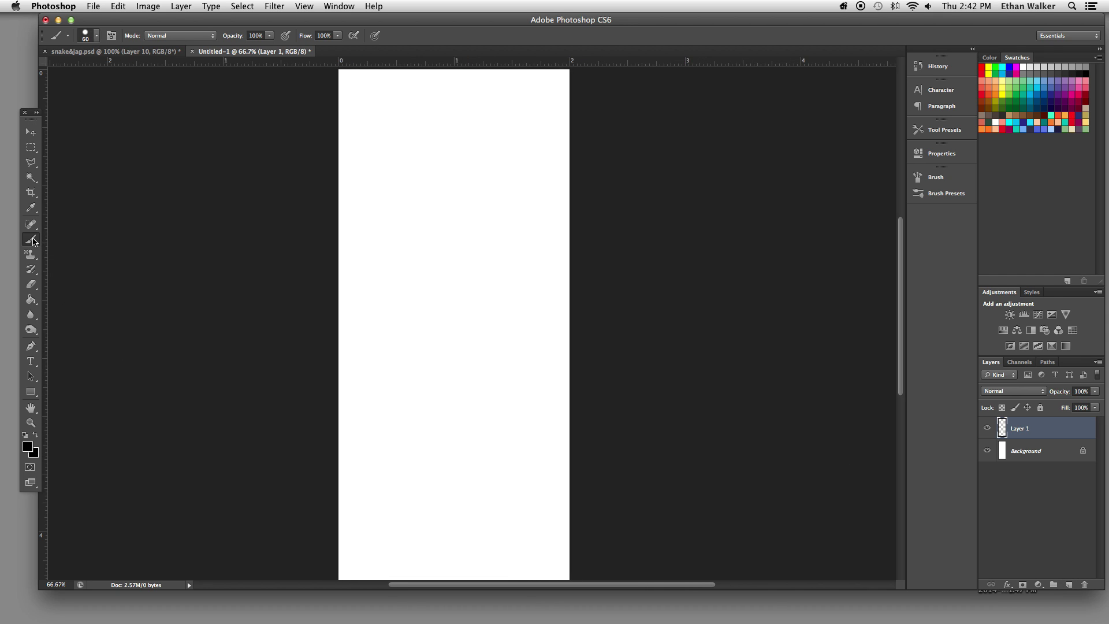
scroll(773, 182, down, 5)
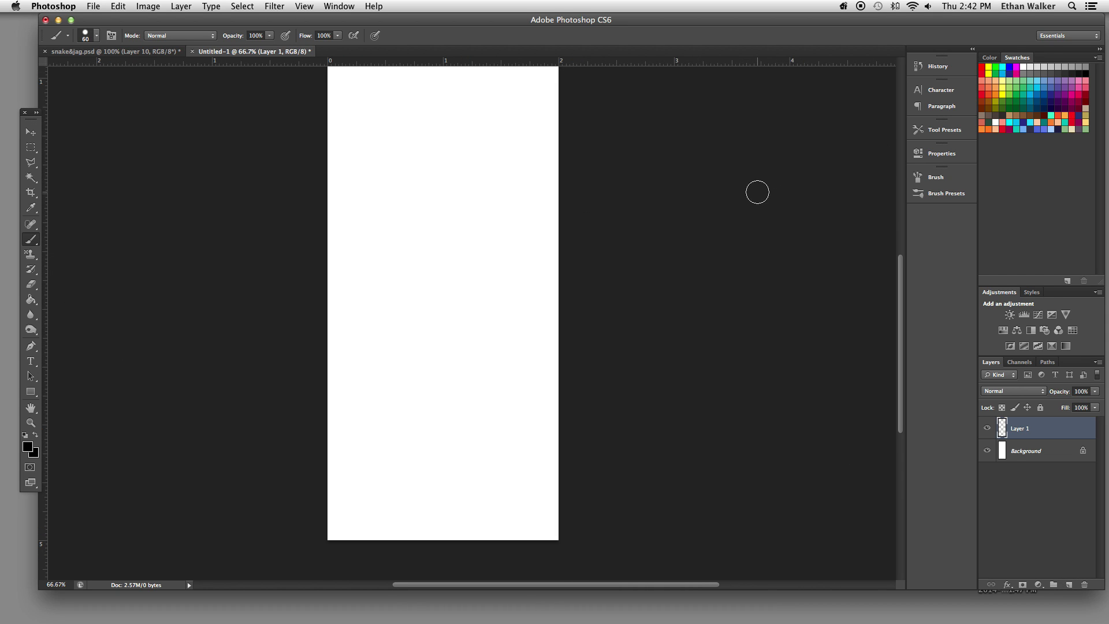
key(super+equal)
key(super+equal)
scroll(572, 269, left, 2)
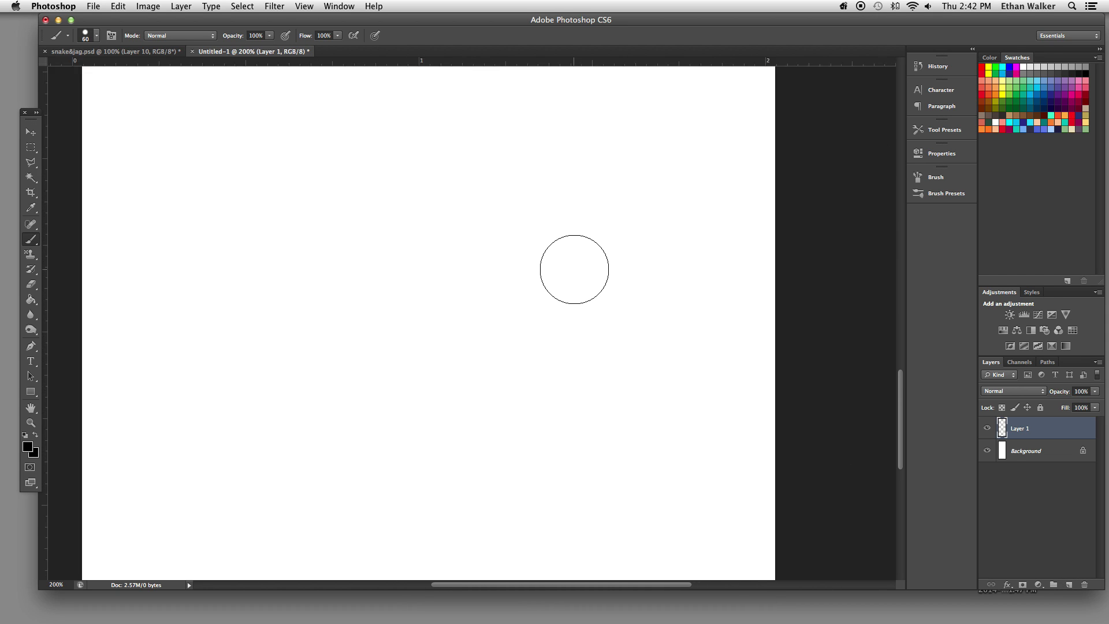
scroll(555, 270, down, 5)
- With a smaller brush, paint a black horizontal stroke across the middle and duplicate it
key(bracketleft)
key(bracketleft)
key(bracketleft)
key(bracketleft)
key(bracketleft)
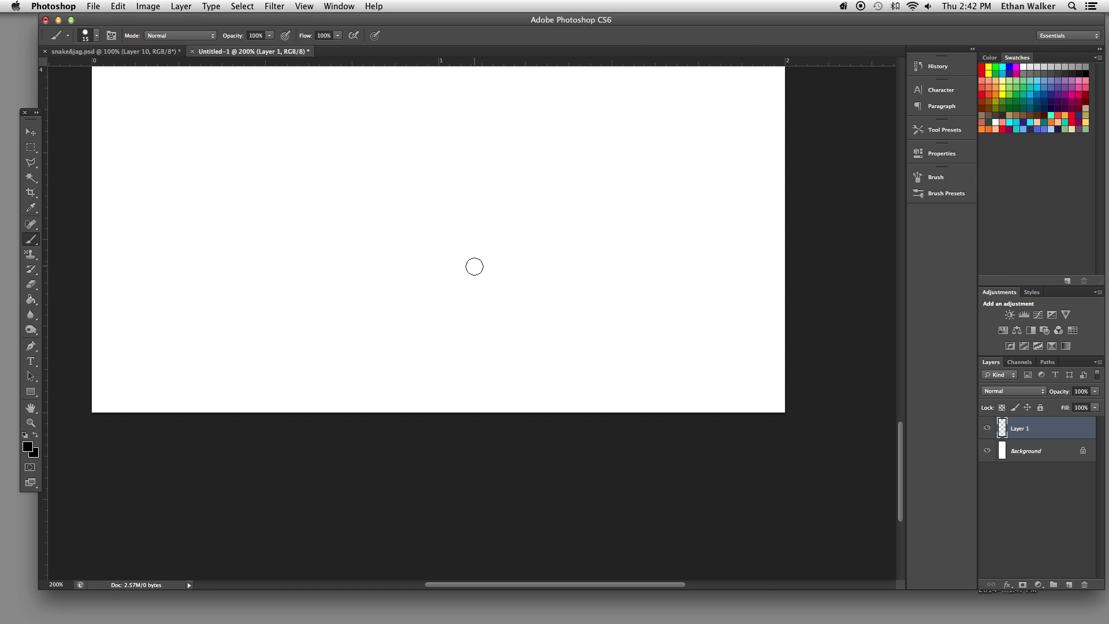
drag(454, 266, 623, 265)
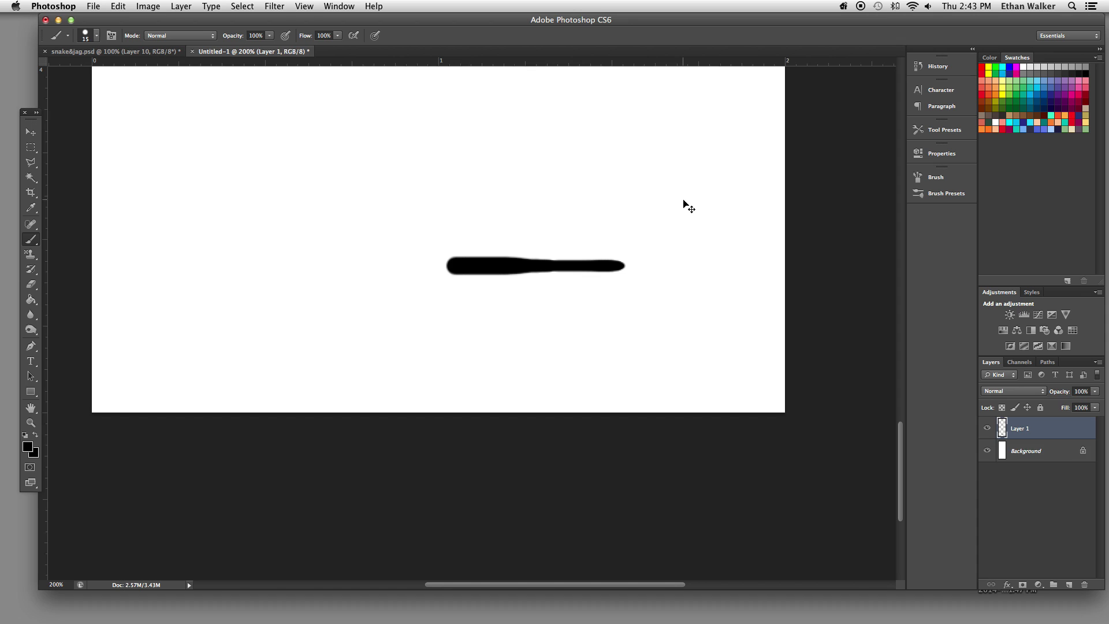
key(super+j)
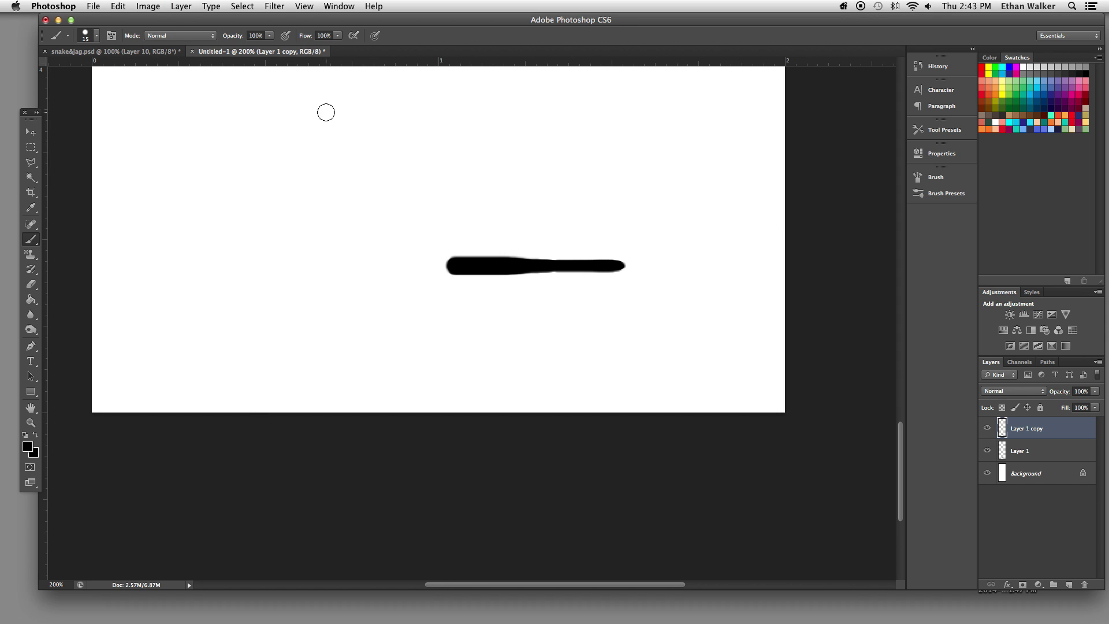
- Flip the stroke copy horizontally and move it left beside the original
click(118, 6)
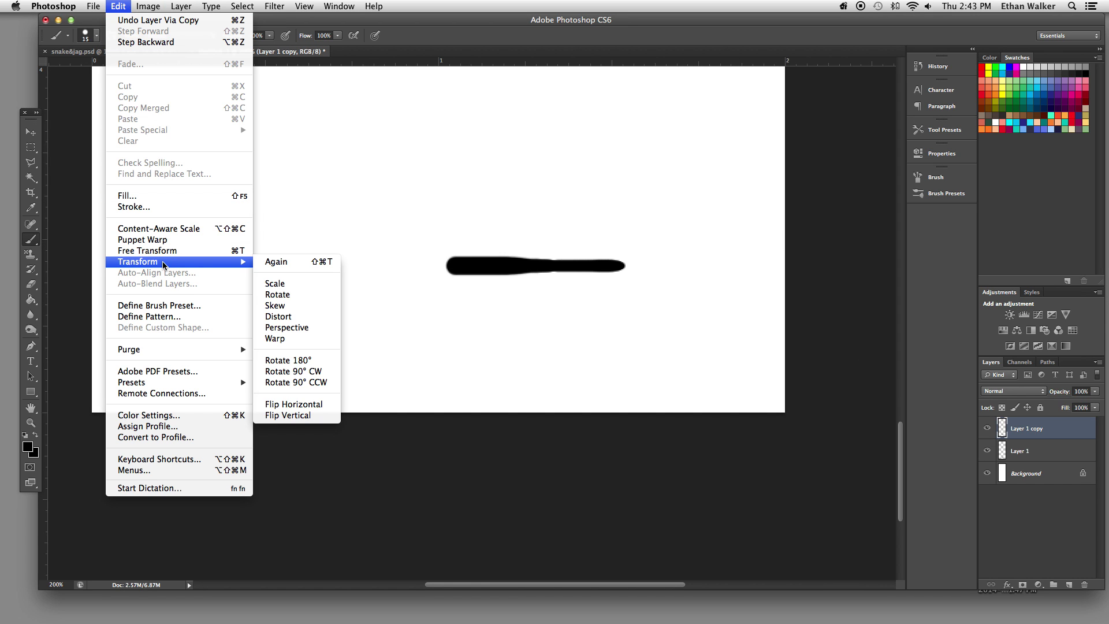
click(291, 405)
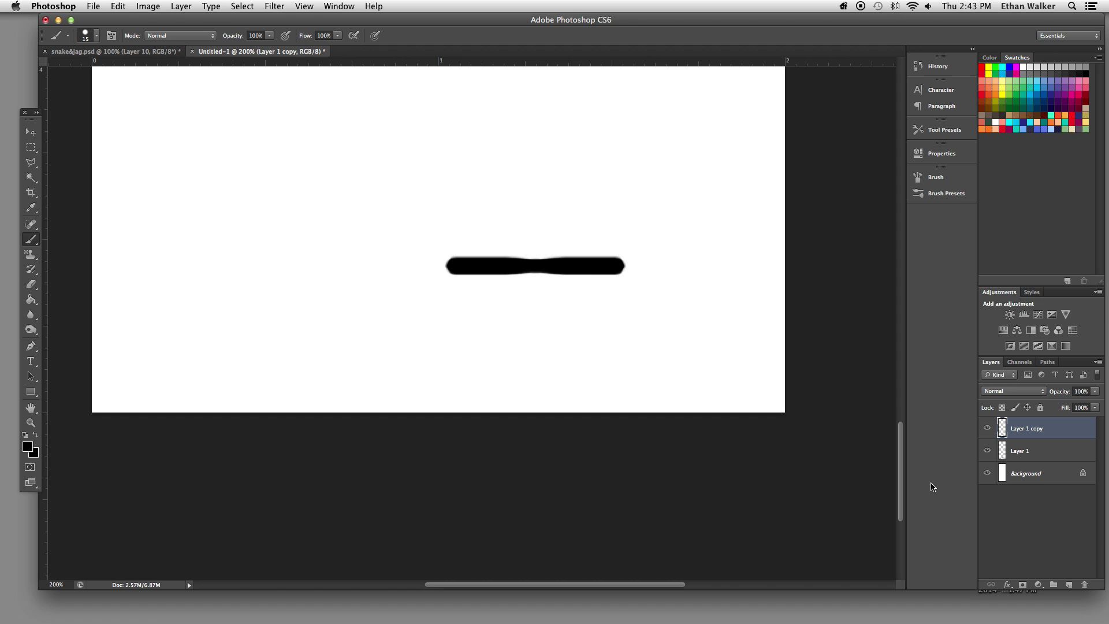
key(v)
drag(590, 267, 415, 266)
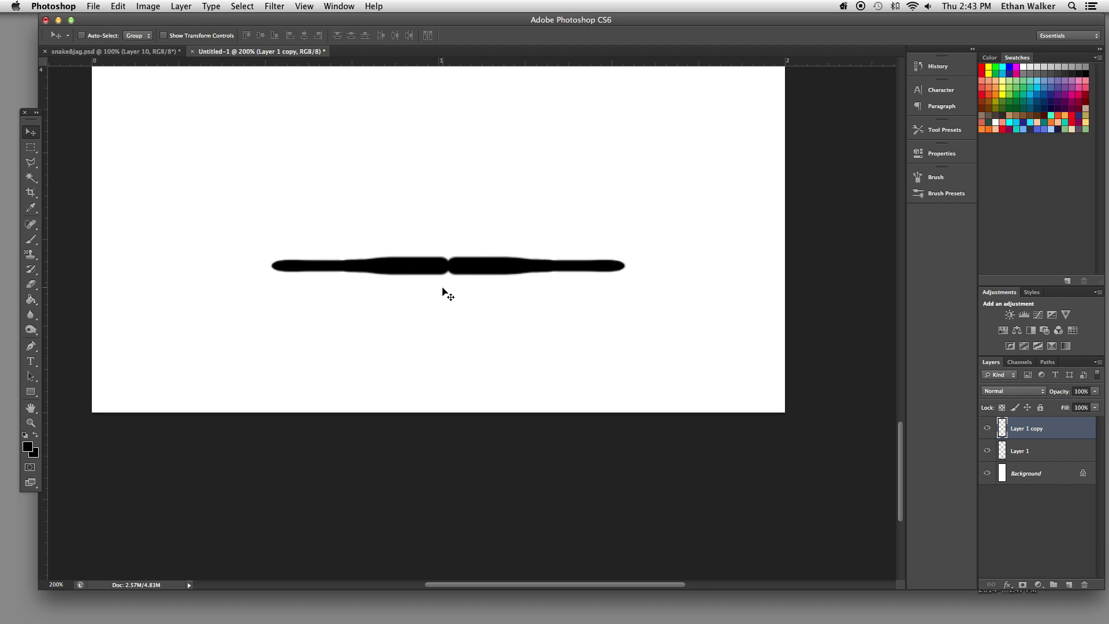
- Paint a short vertical stem up through the centre join
key(b)
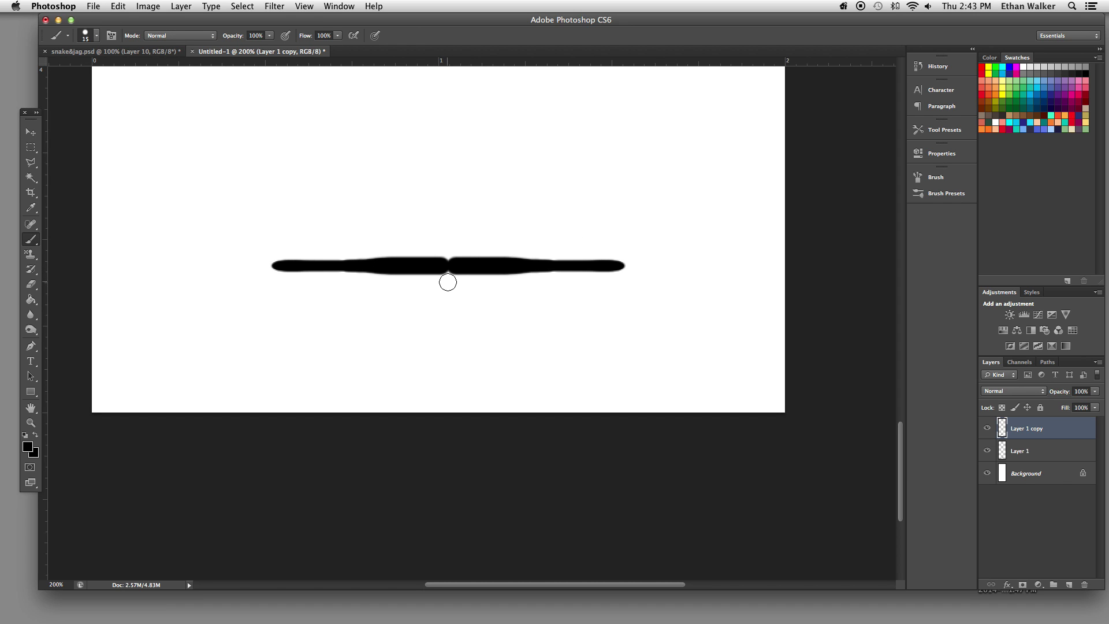
click(448, 282)
drag(448, 276, 448, 251)
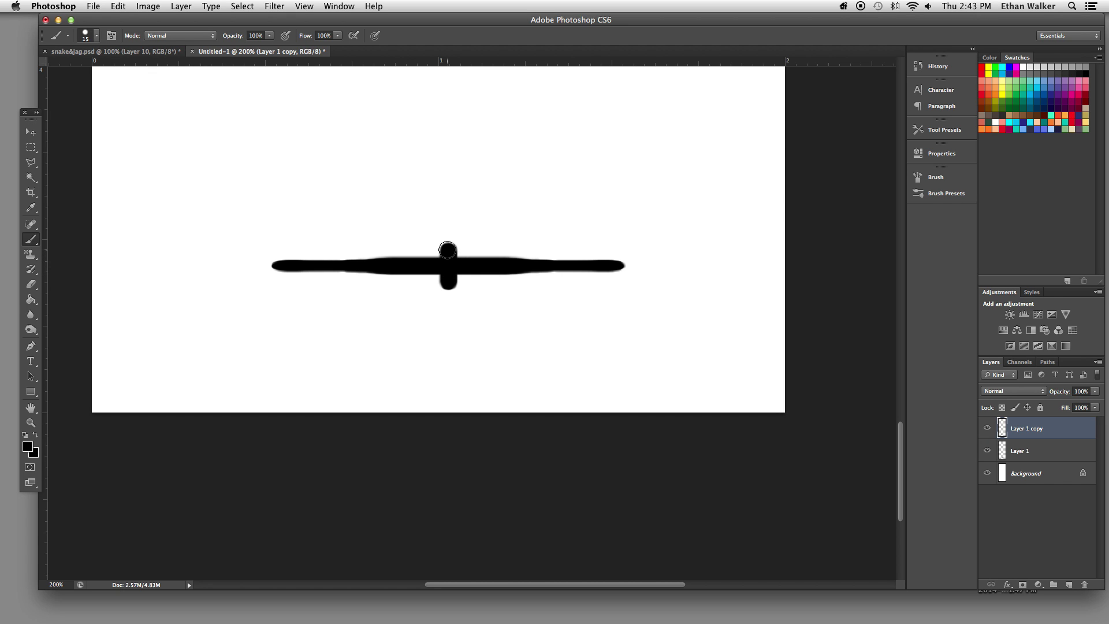
- Merge the two stroke layers and draw a rectangular selection around the shape
shift+click(1024, 452)
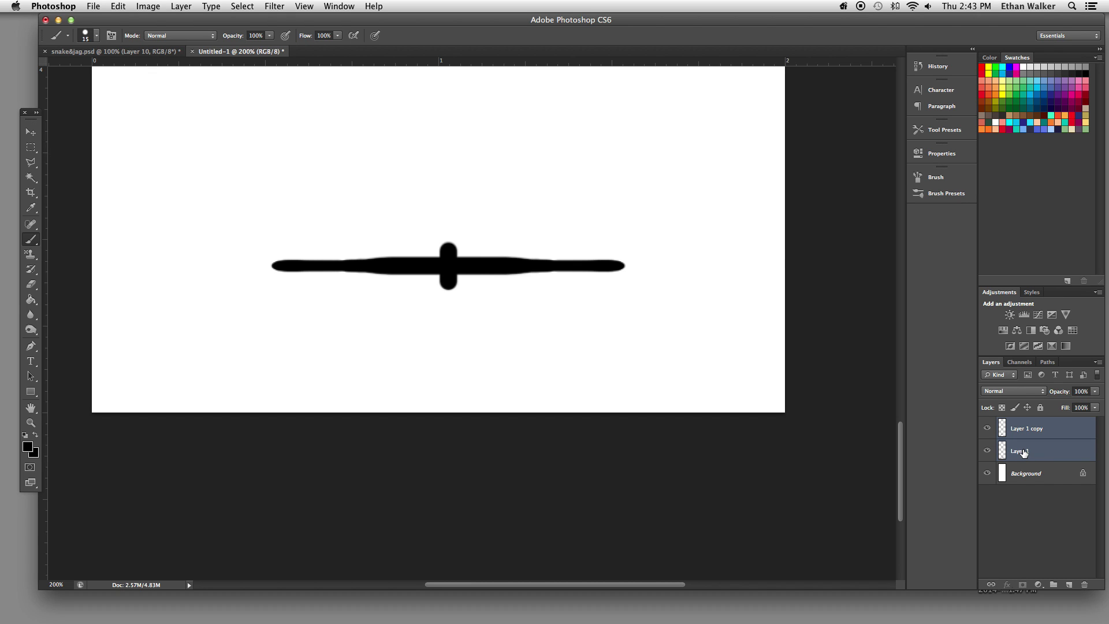
key(super+e)
click(31, 148)
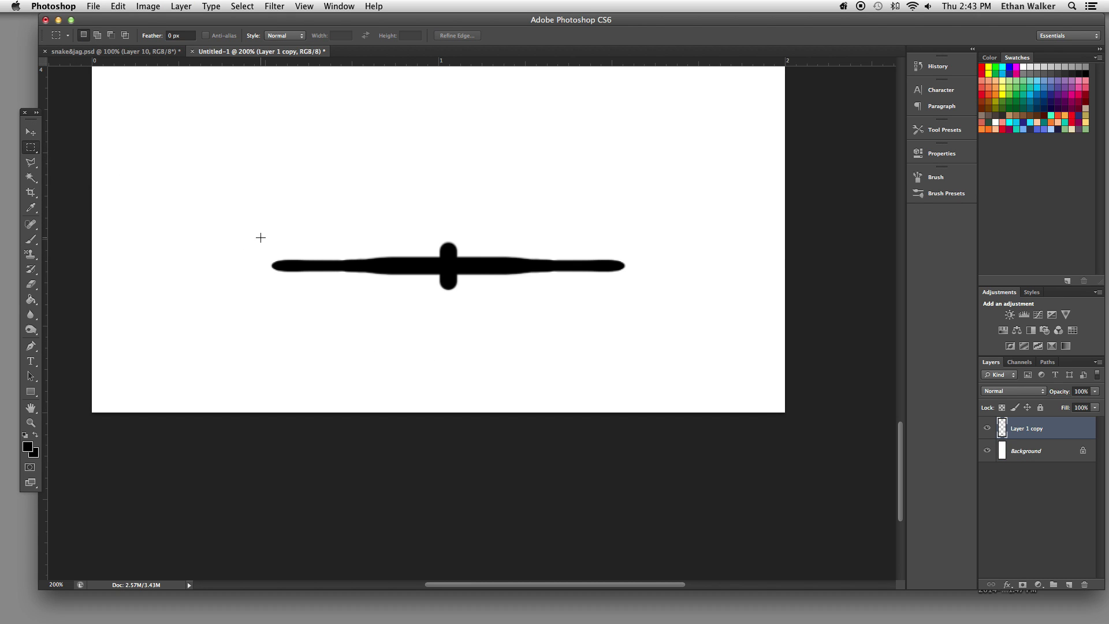
mouse_move(261, 237)
mouse_down()
mouse_move(341, 269)
mouse_move(632, 295)
mouse_up()
- Define the selection as brush preset Sampled Brush 2, then delete it and deselect
click(118, 7)
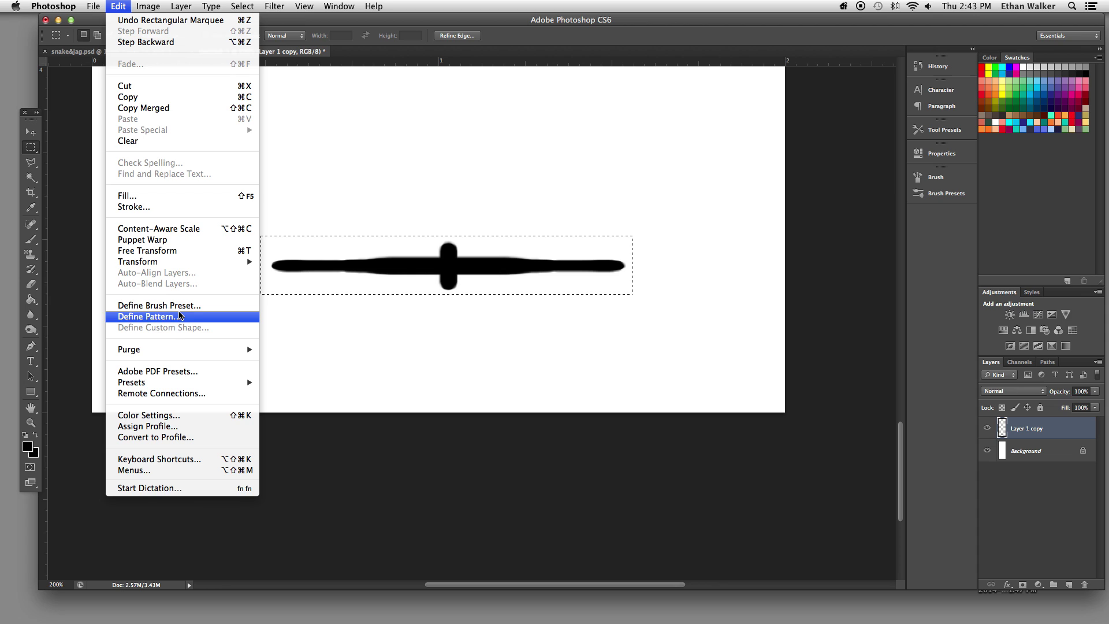
click(182, 305)
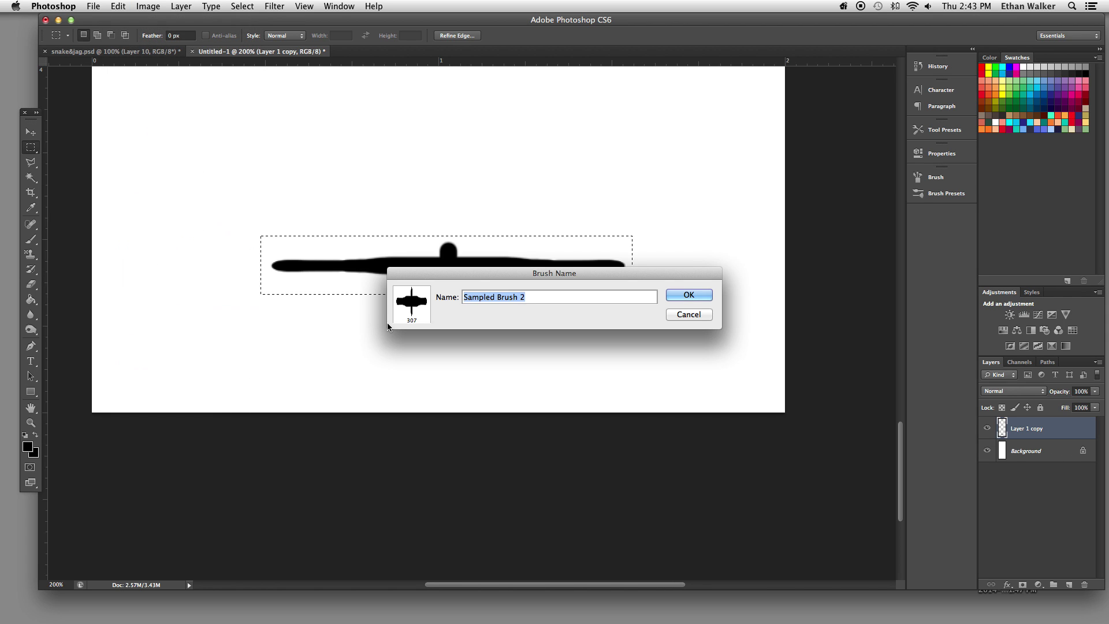
click(688, 292)
key(Delete)
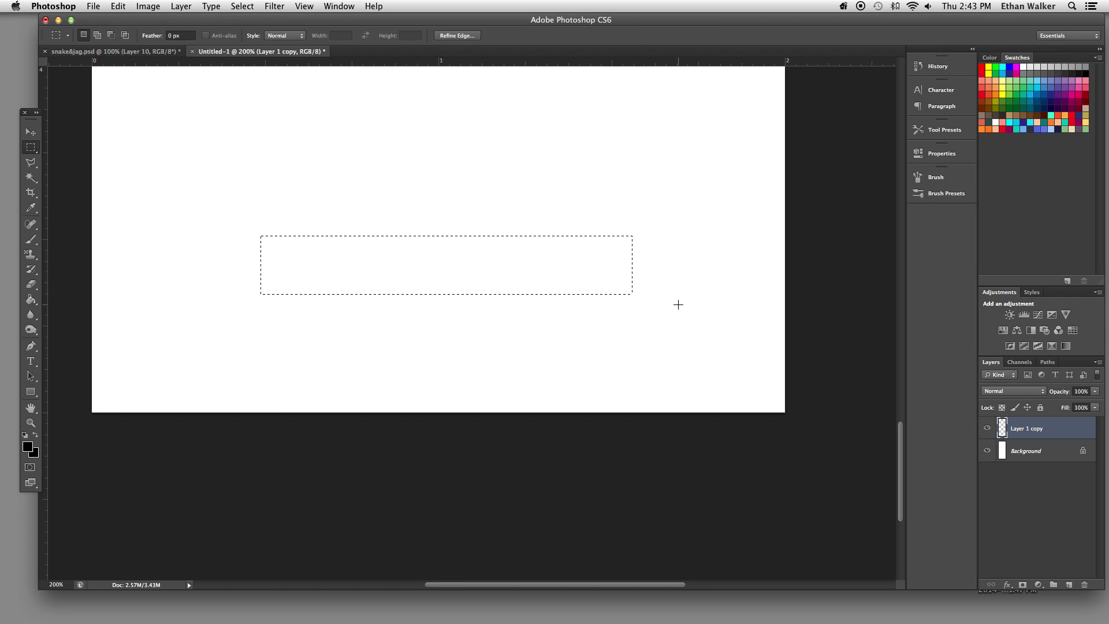
key(super+d)
- Select the Brush tool with the new 307 px brush tip
click(32, 240)
click(97, 37)
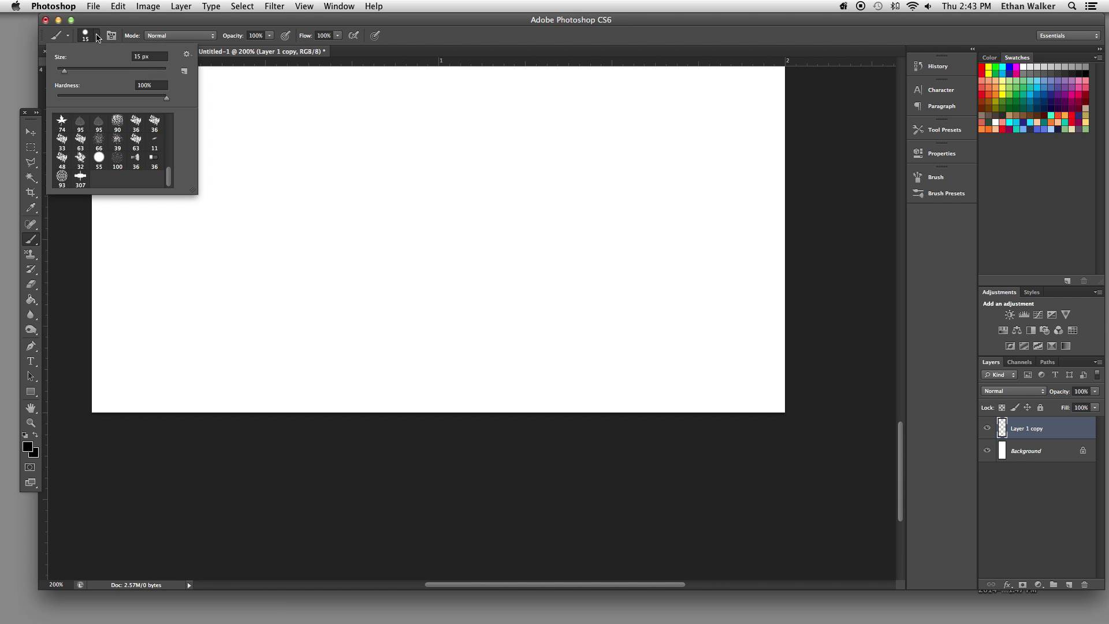
click(81, 178)
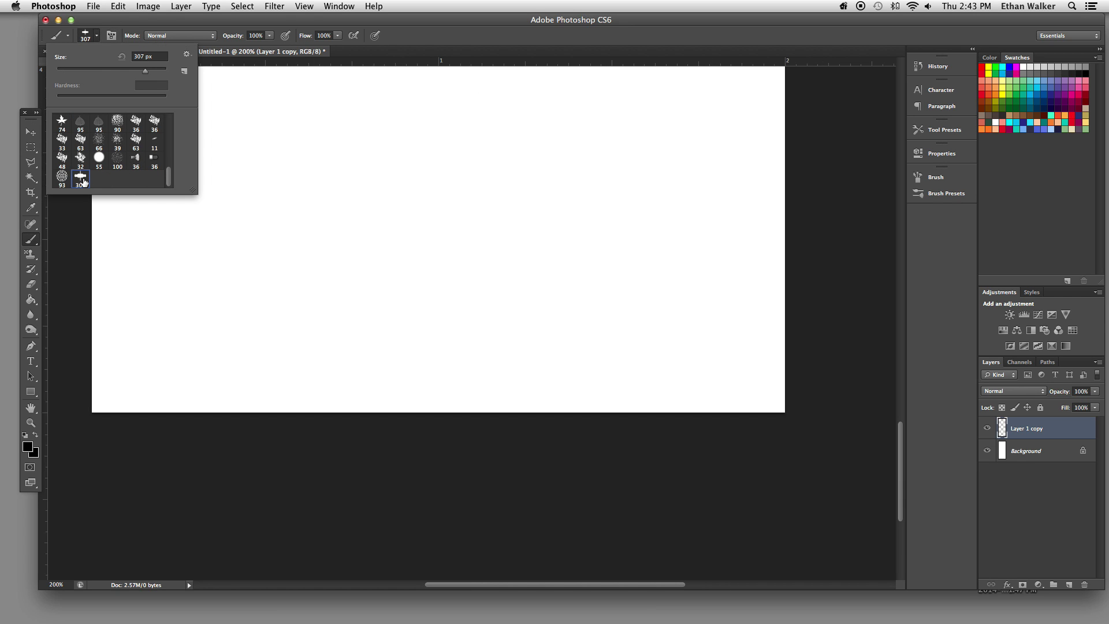
double_click(81, 178)
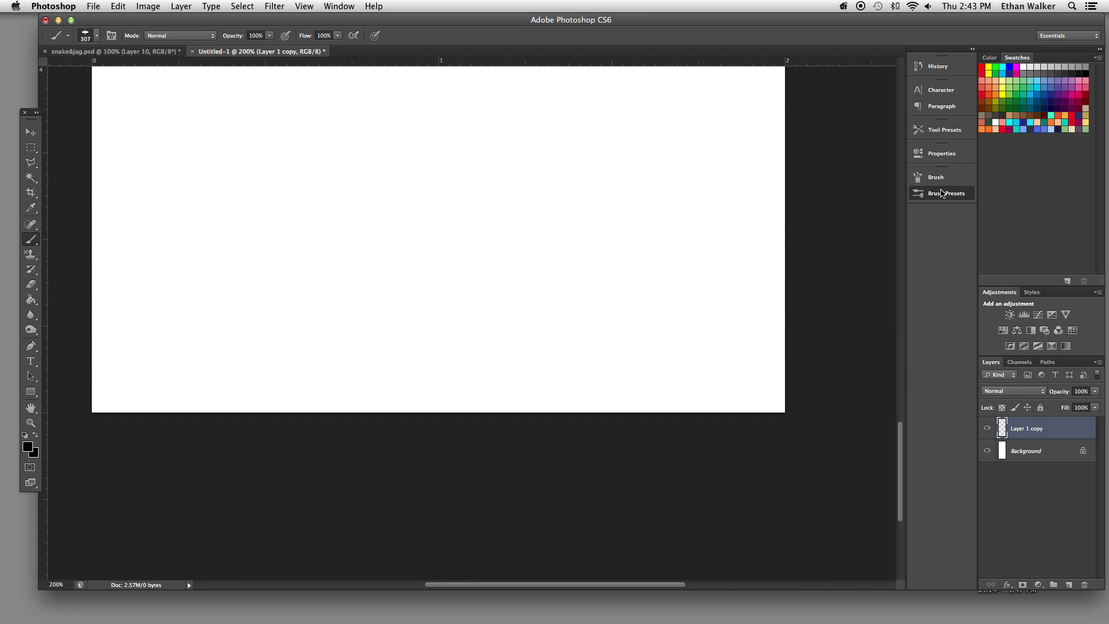
- In Brush Tip Shape, set Angle to 90° and Spacing to 70%
click(943, 194)
click(930, 178)
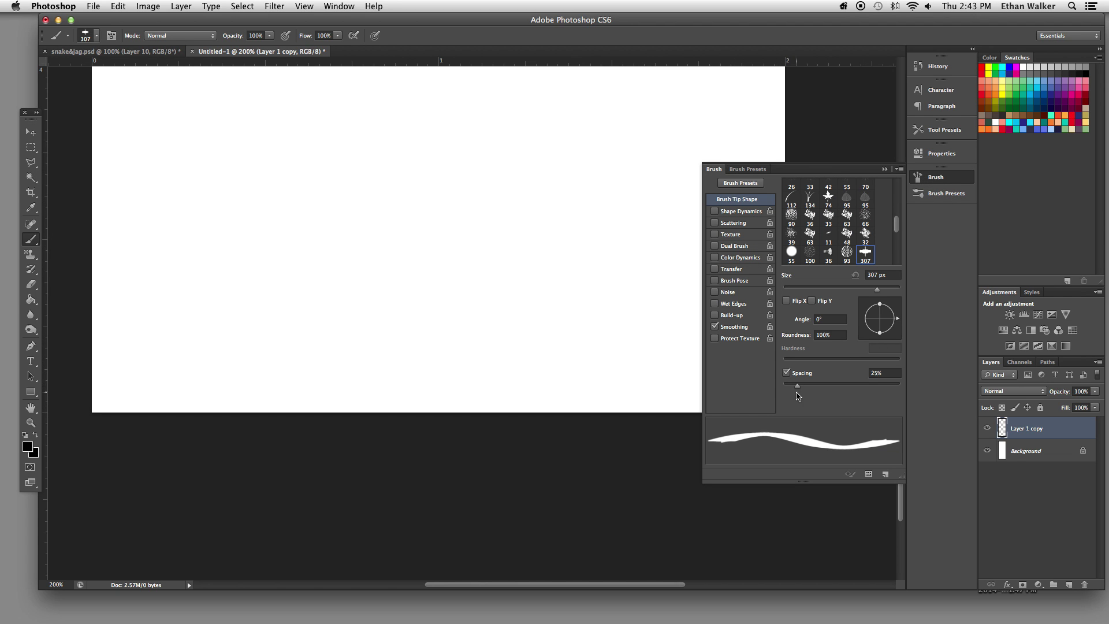
click(825, 318)
text(90)
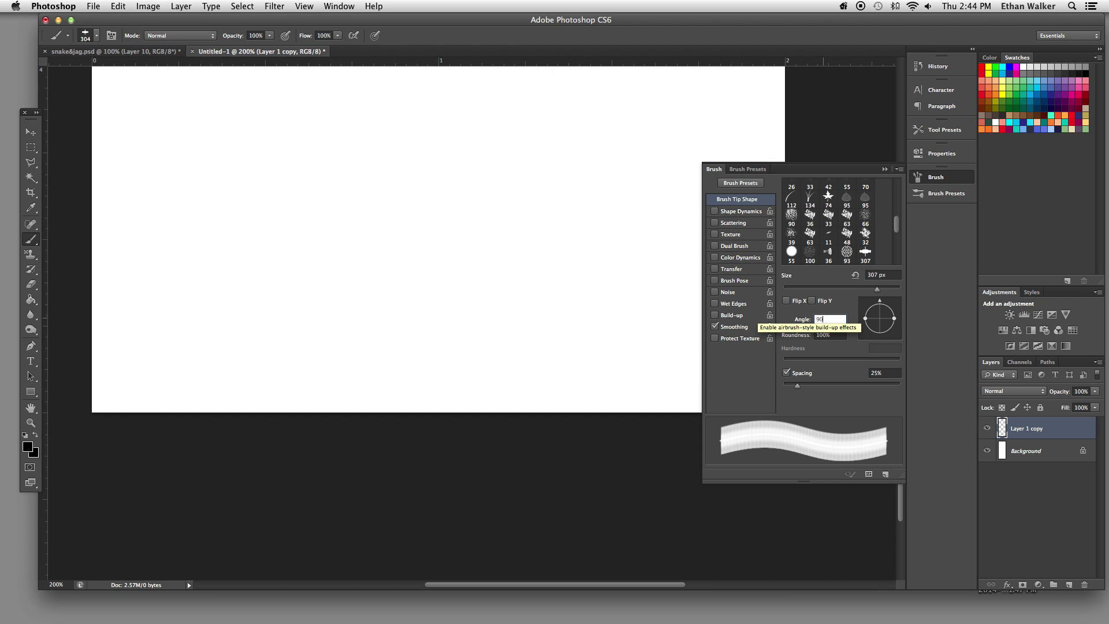
drag(798, 390, 826, 390)
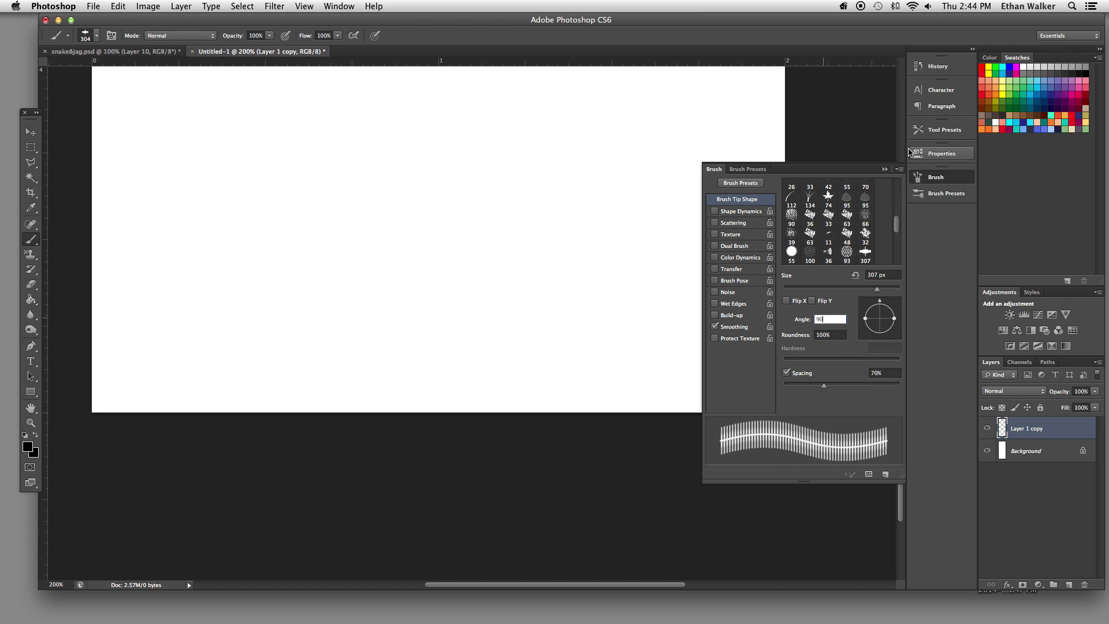
click(933, 177)
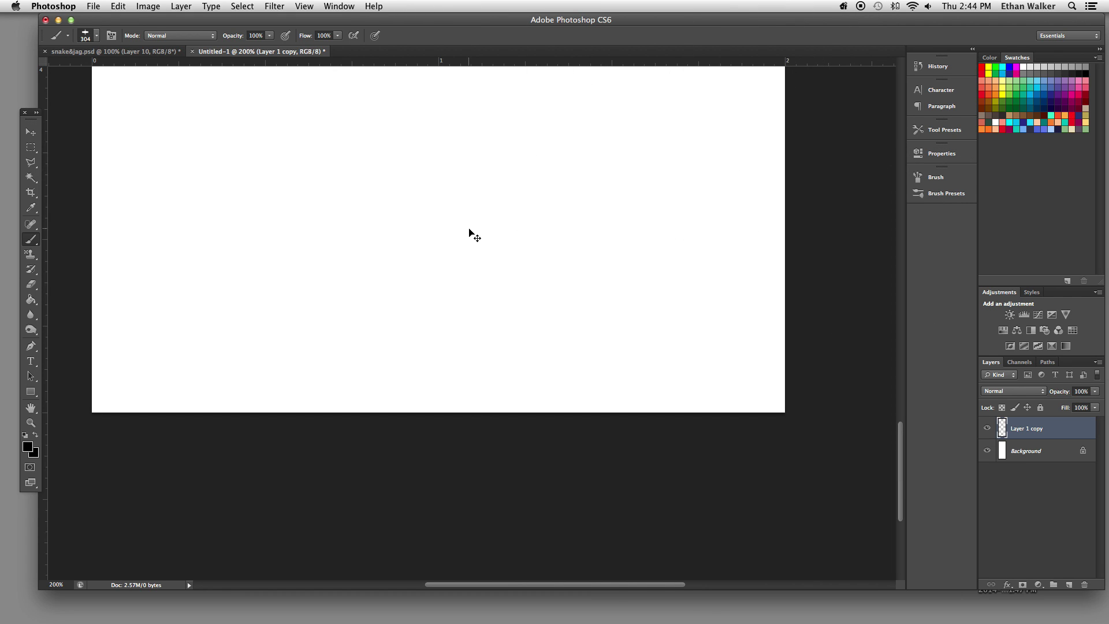
- At 100% zoom, paint a 125 px horizontal stroke forming a row of vertical spikes
key(super+minus)
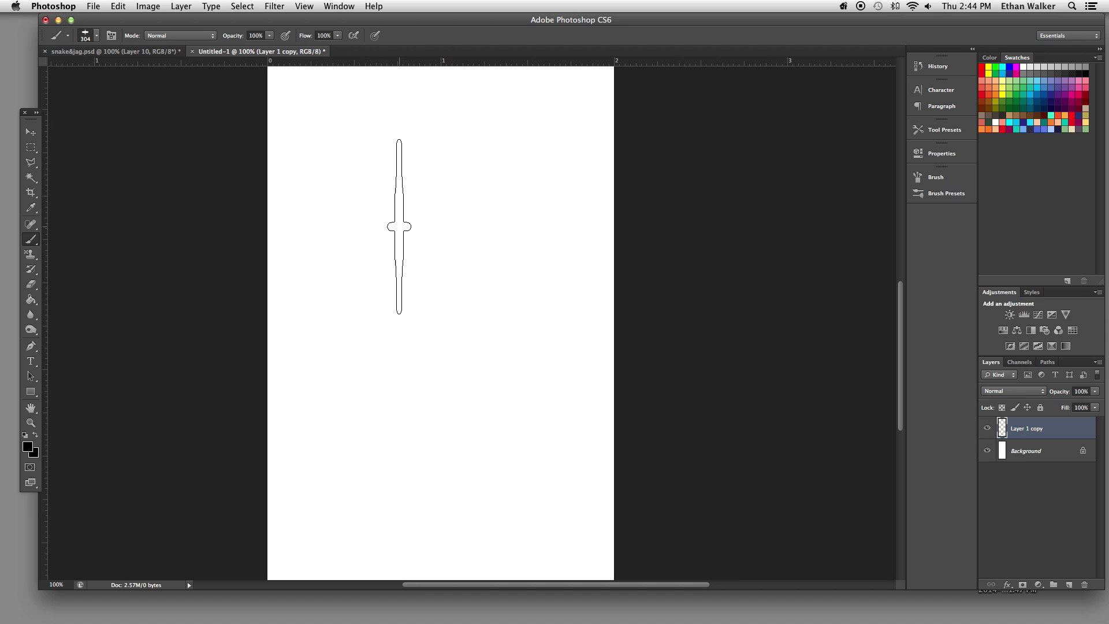
key(bracketleft)
key(bracketleft)
key(bracketleft)
key(bracketleft)
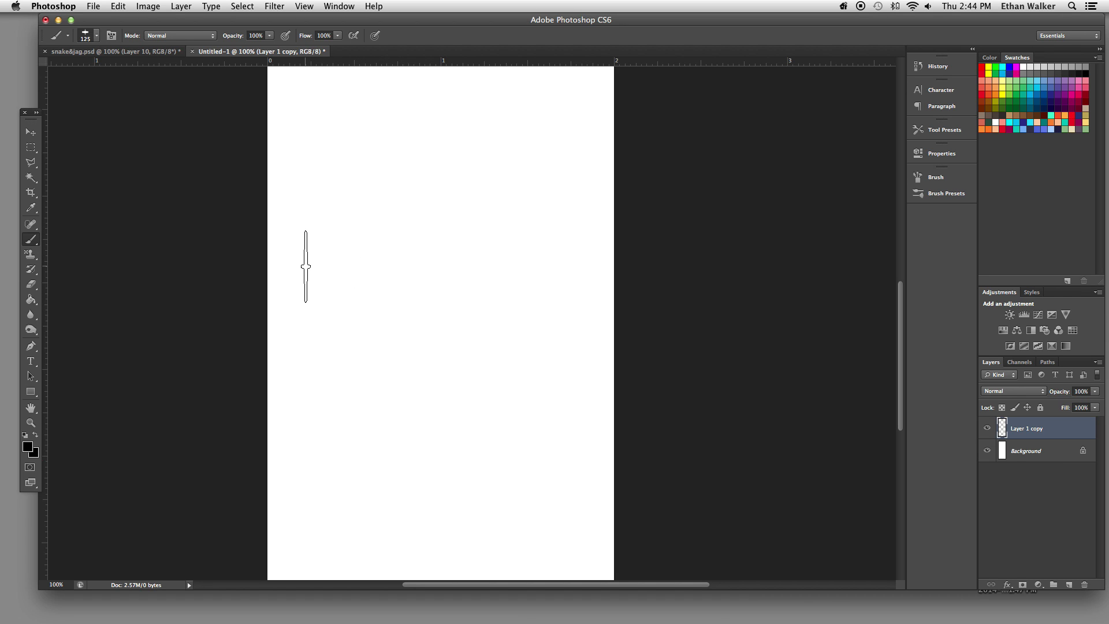
drag(306, 267, 558, 270)
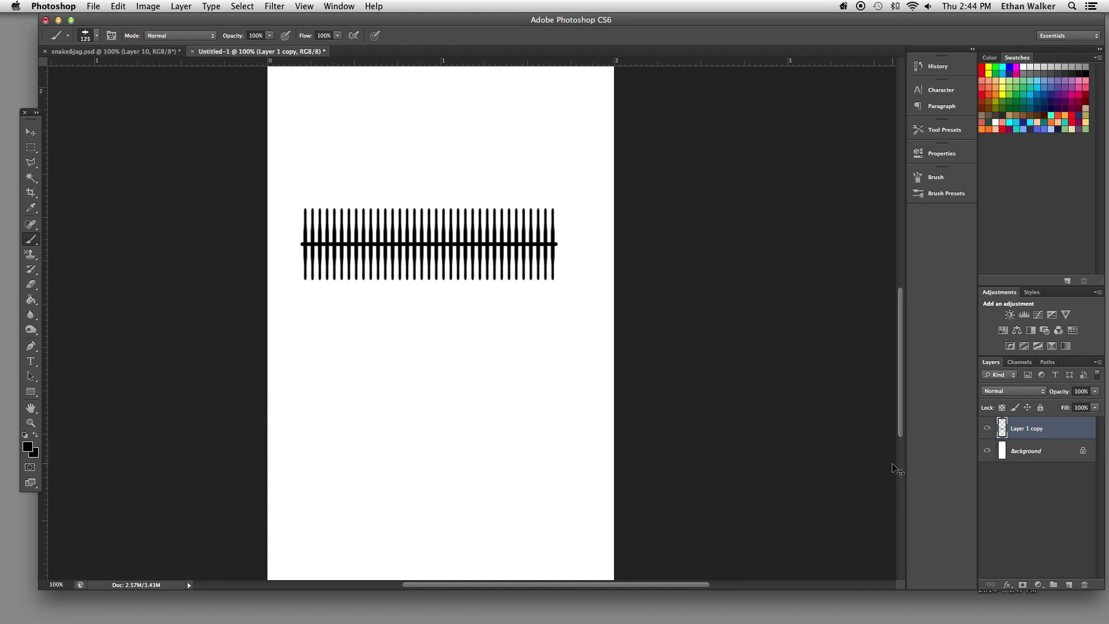
key(super+t)
- Rotate the spikes −90° upright, reposition them, and taper the top inward
drag(567, 185, 396, 119)
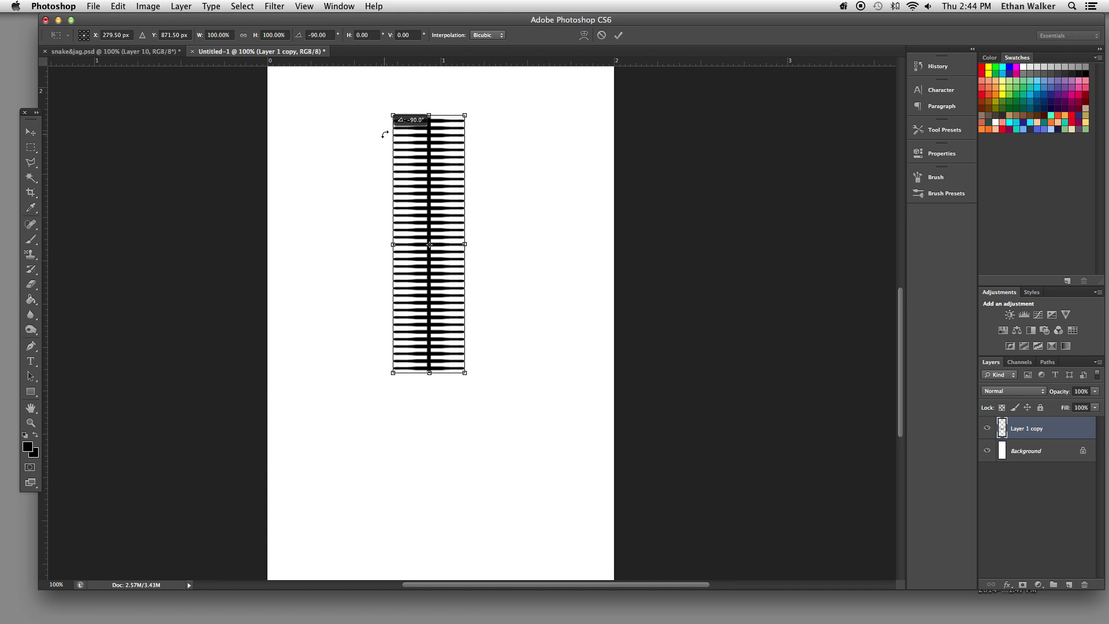
drag(440, 175, 458, 207)
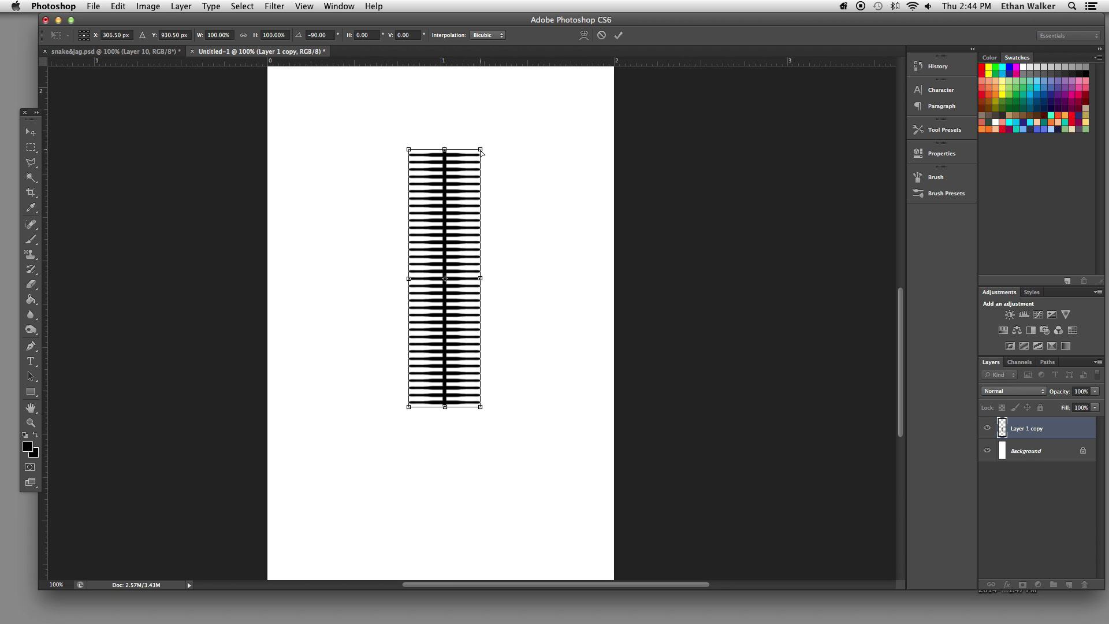
drag(481, 152, 429, 149)
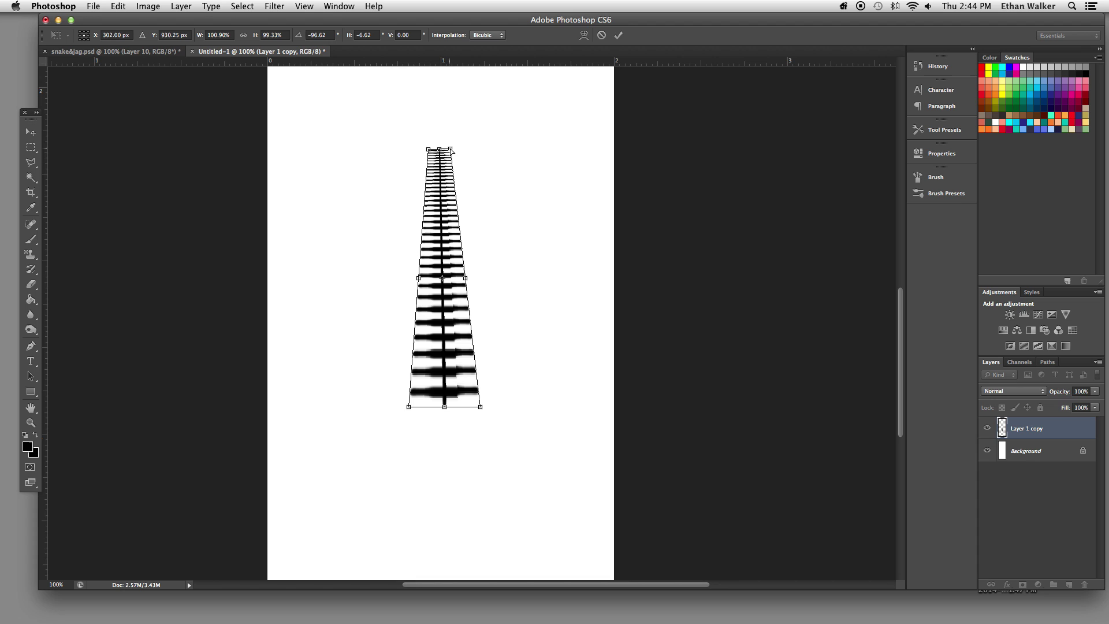
key(Return)
- Return to the Brush tool and shrink it to 90 pixels
key(b)
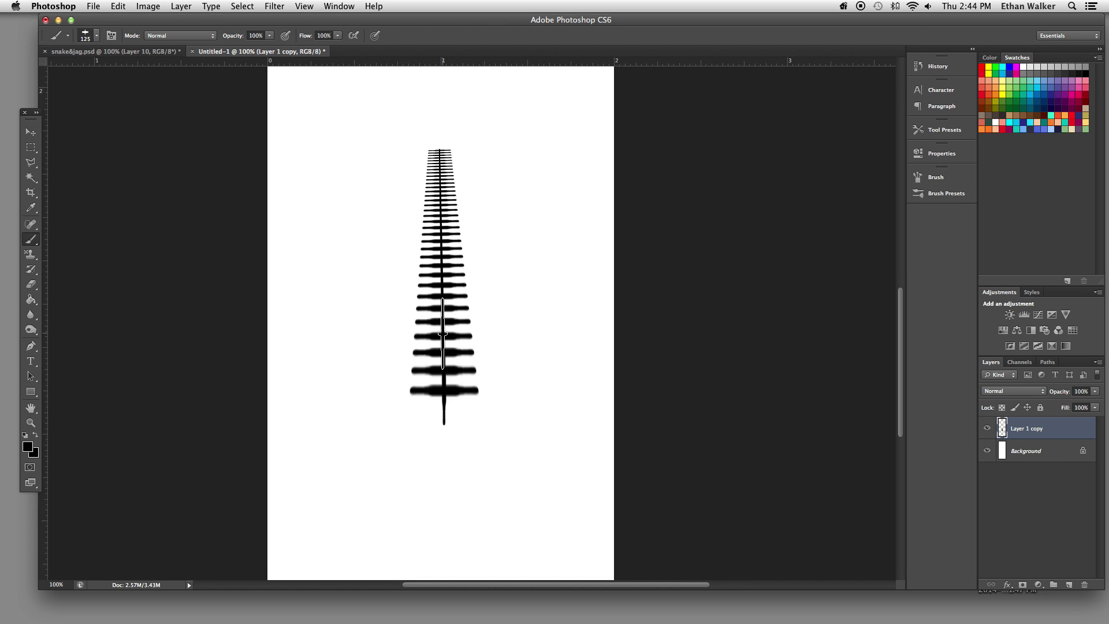
key(bracketleft)
key(bracketleft)
click(270, 6)
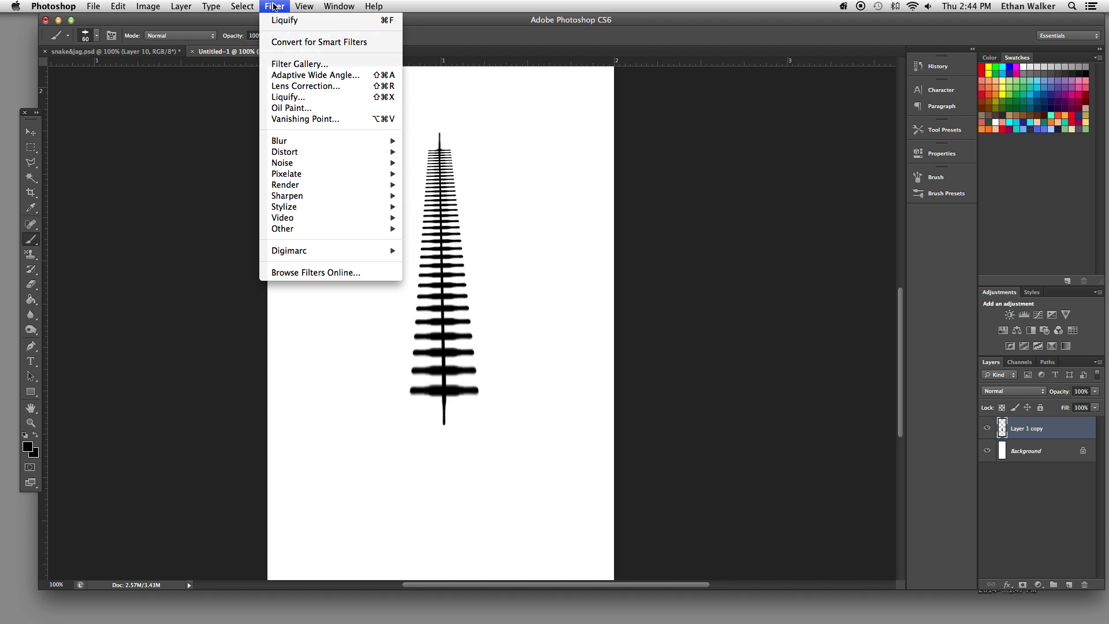
- Open Liquify with the Forward Warp tool at Brush Pressure 31
click(325, 98)
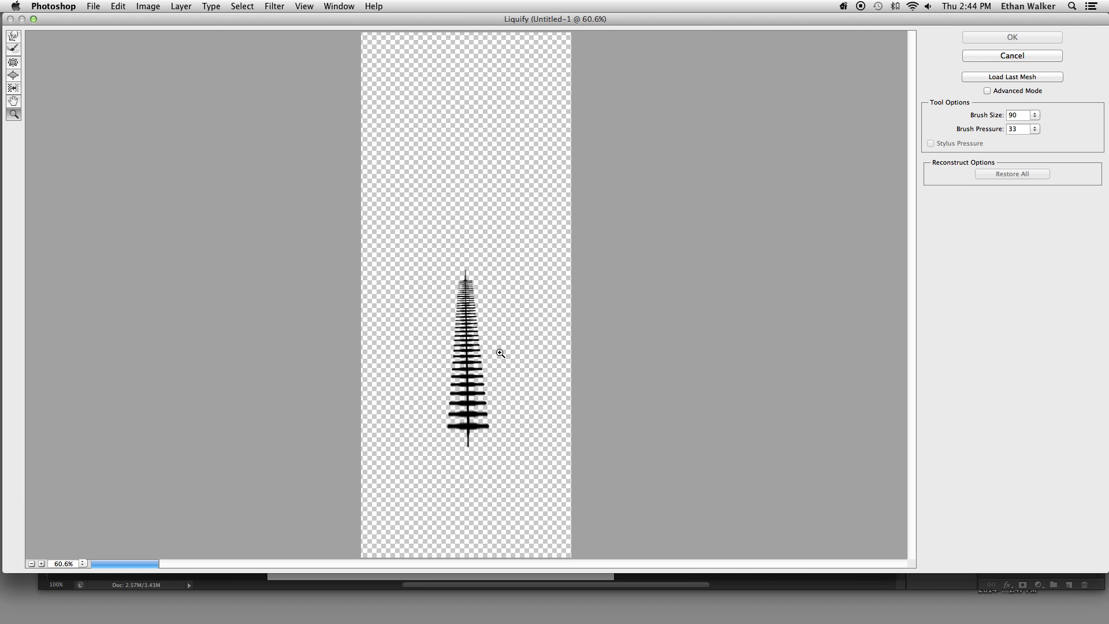
click(12, 37)
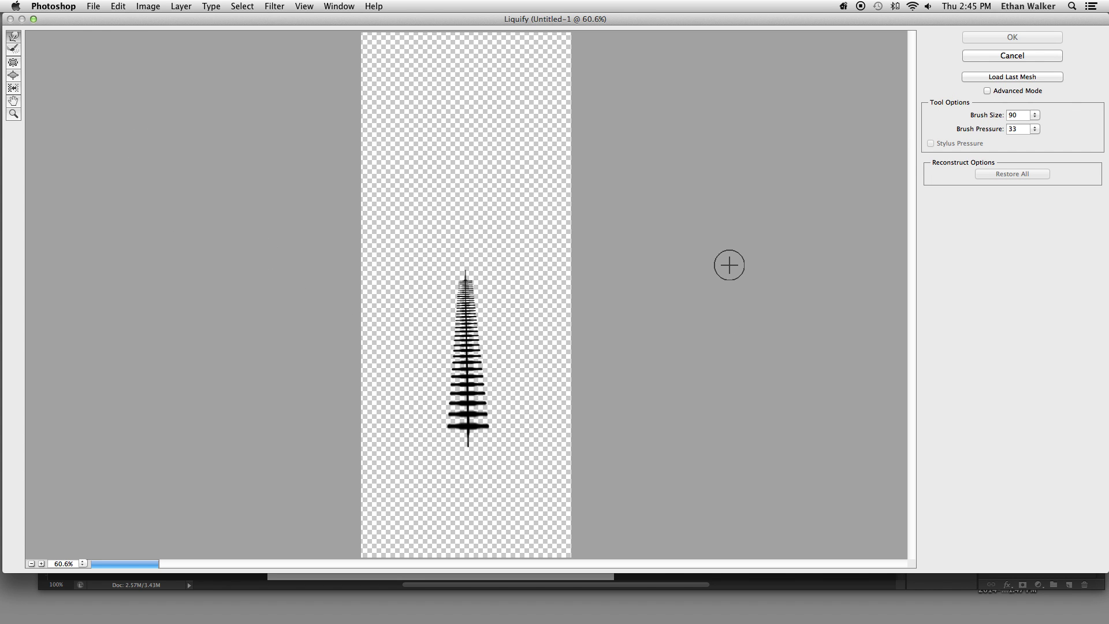
click(1035, 129)
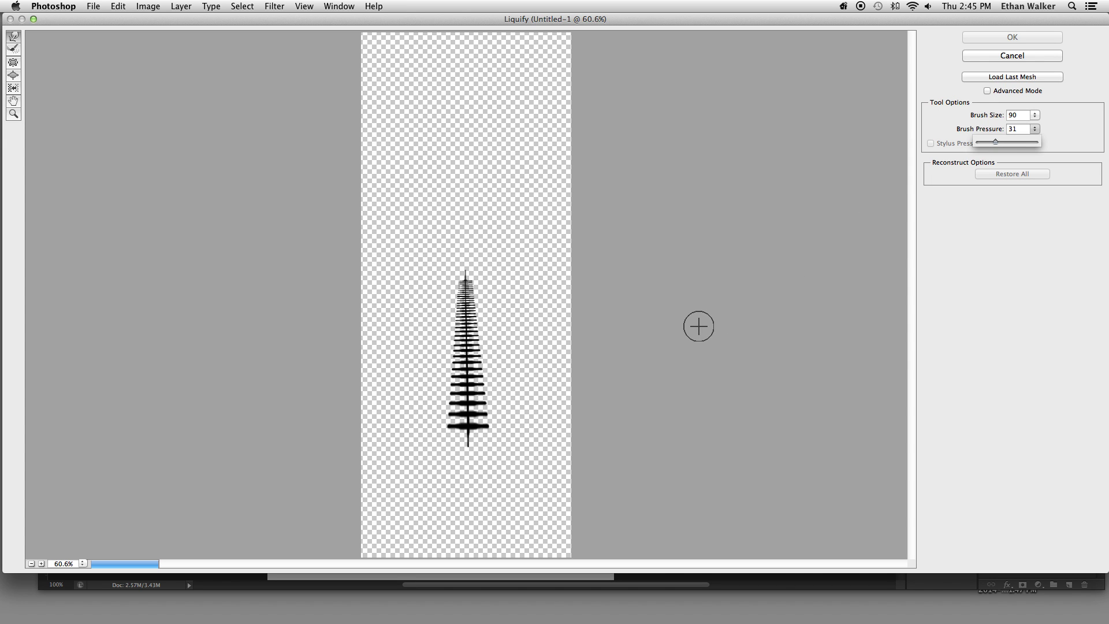
click(662, 332)
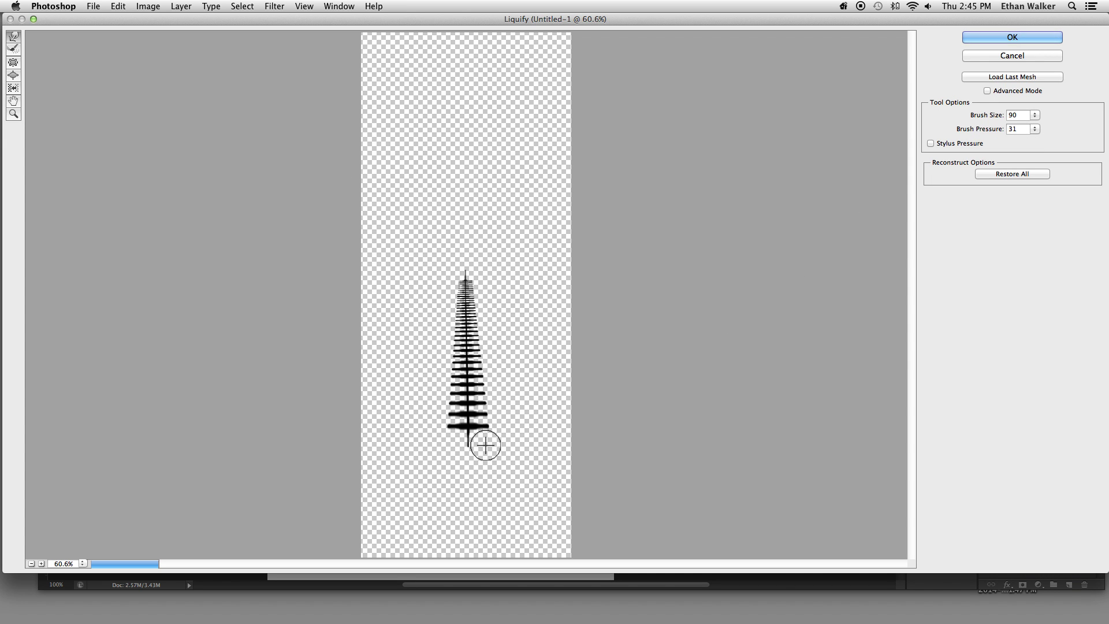
- Warp the right and left branches upward, stretch the tip higher, and apply Liquify
drag(485, 445, 486, 322)
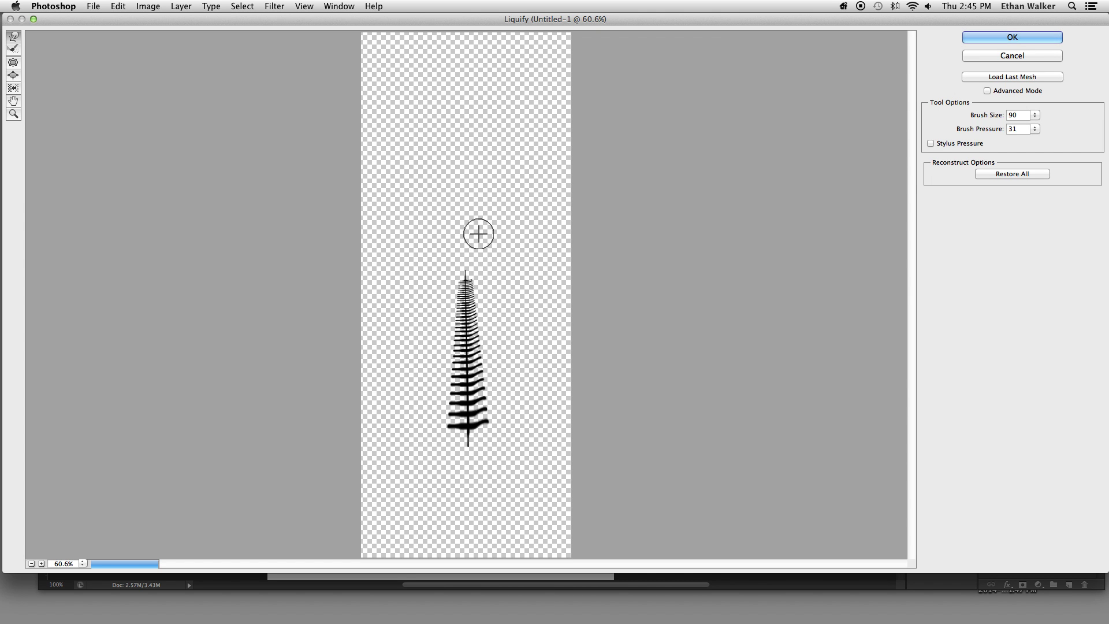
mouse_move(488, 438)
mouse_down()
mouse_move(473, 249)
mouse_move(495, 437)
mouse_move(484, 267)
mouse_move(496, 445)
mouse_move(490, 300)
mouse_up()
mouse_move(486, 444)
mouse_down()
mouse_move(477, 240)
mouse_move(487, 319)
mouse_up()
drag(493, 424, 468, 237)
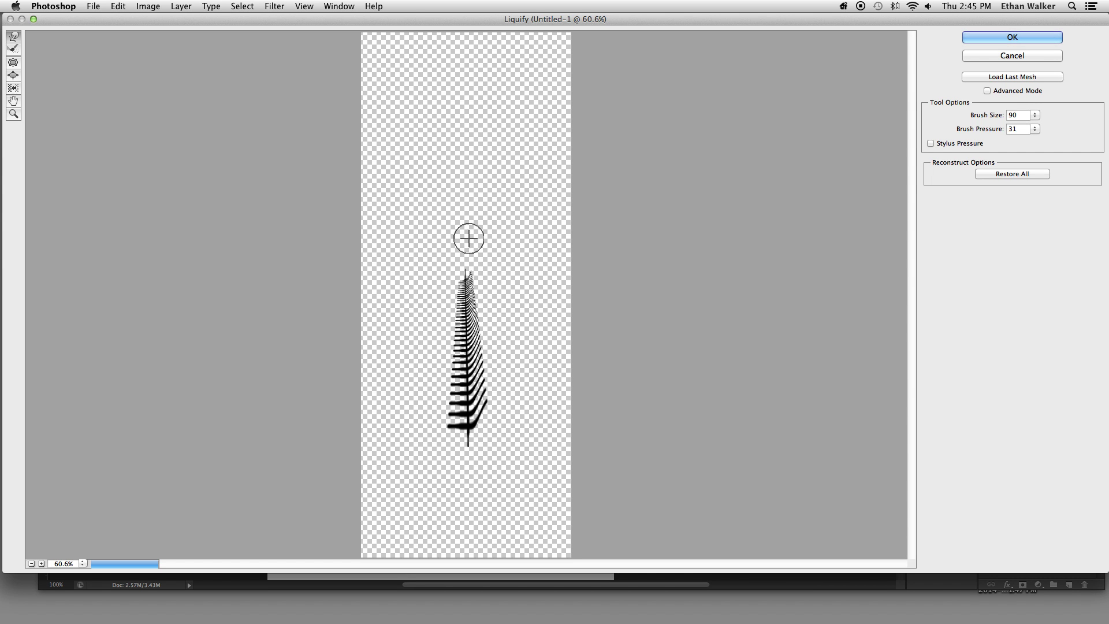
mouse_move(461, 456)
mouse_down()
mouse_move(443, 261)
mouse_move(439, 447)
mouse_move(443, 237)
mouse_up()
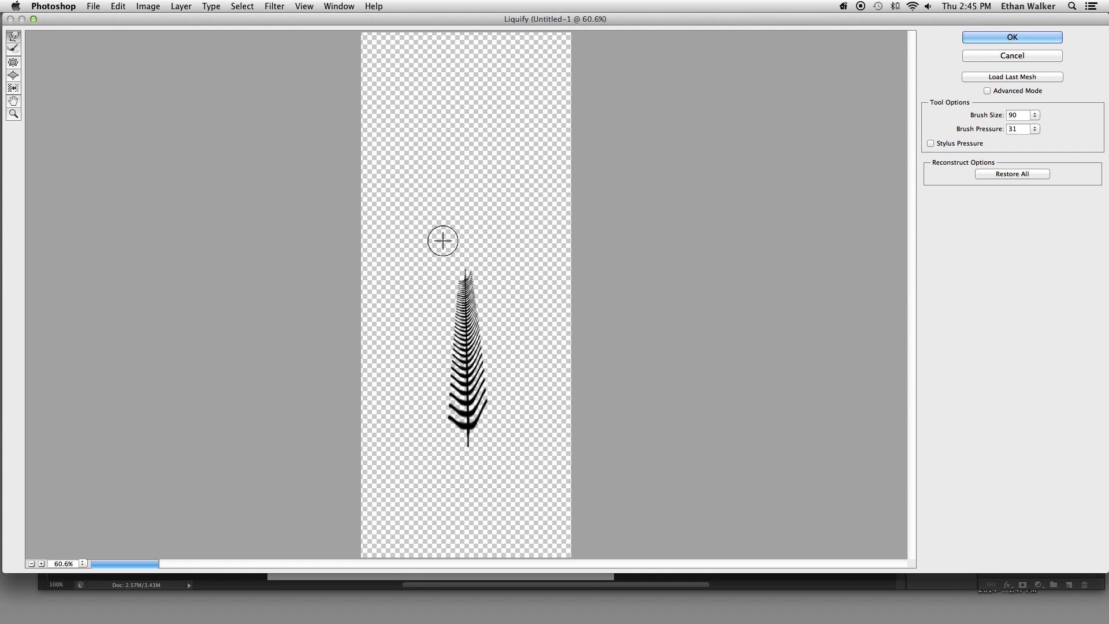
drag(448, 439, 449, 243)
drag(441, 393, 446, 218)
drag(452, 307, 458, 225)
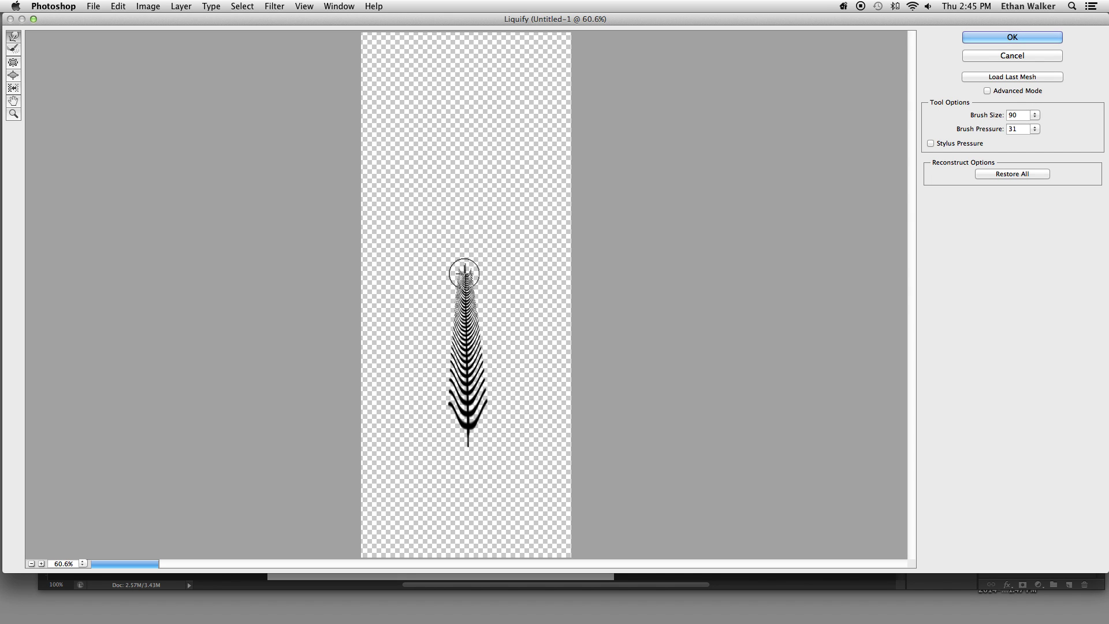
mouse_move(476, 269)
mouse_down()
mouse_move(473, 253)
mouse_move(454, 253)
mouse_move(473, 249)
mouse_up()
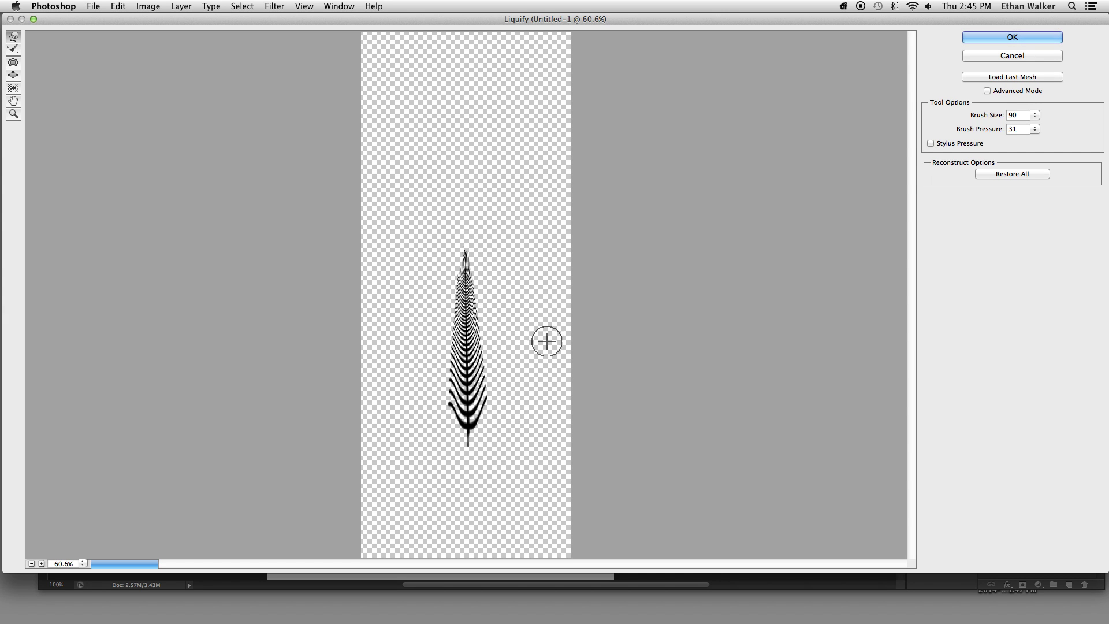
click(987, 38)
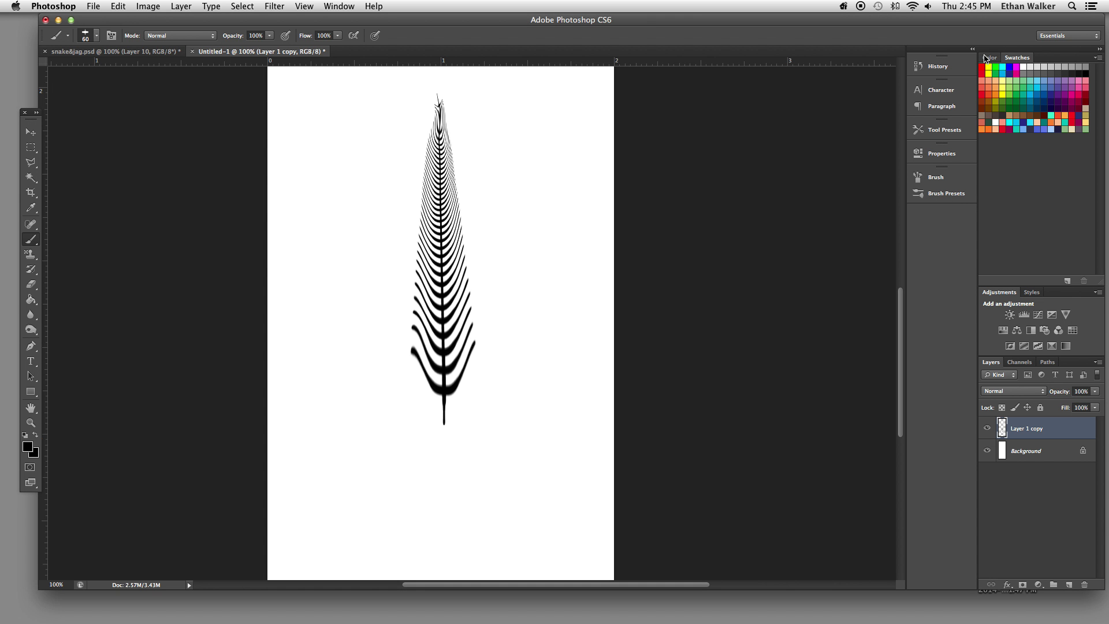
scroll(673, 207, up, 5)
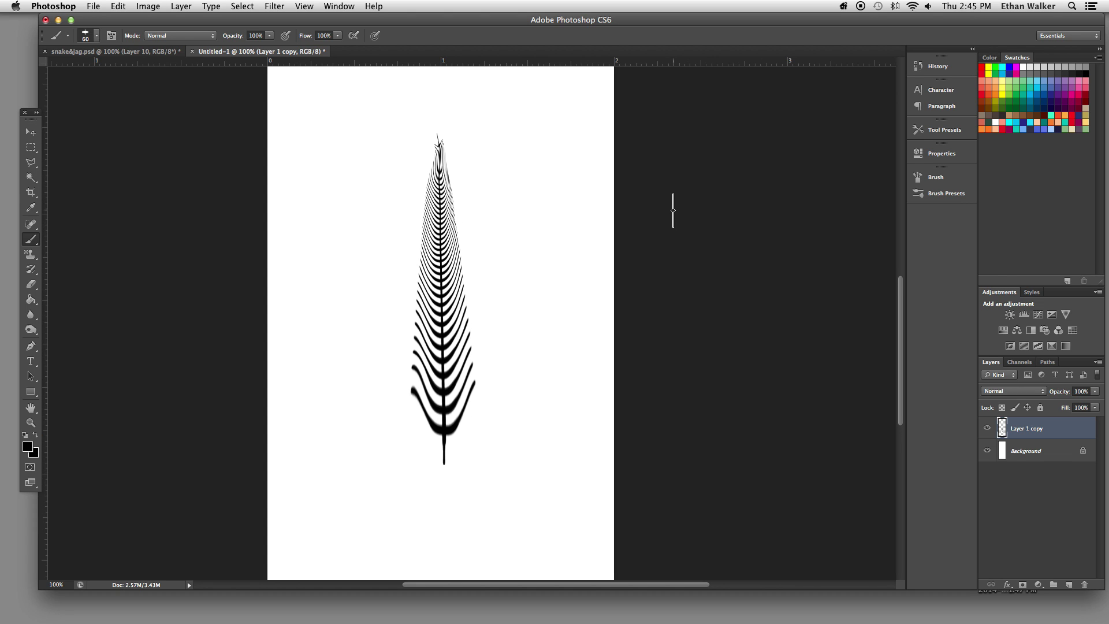
scroll(673, 210, up, 2)
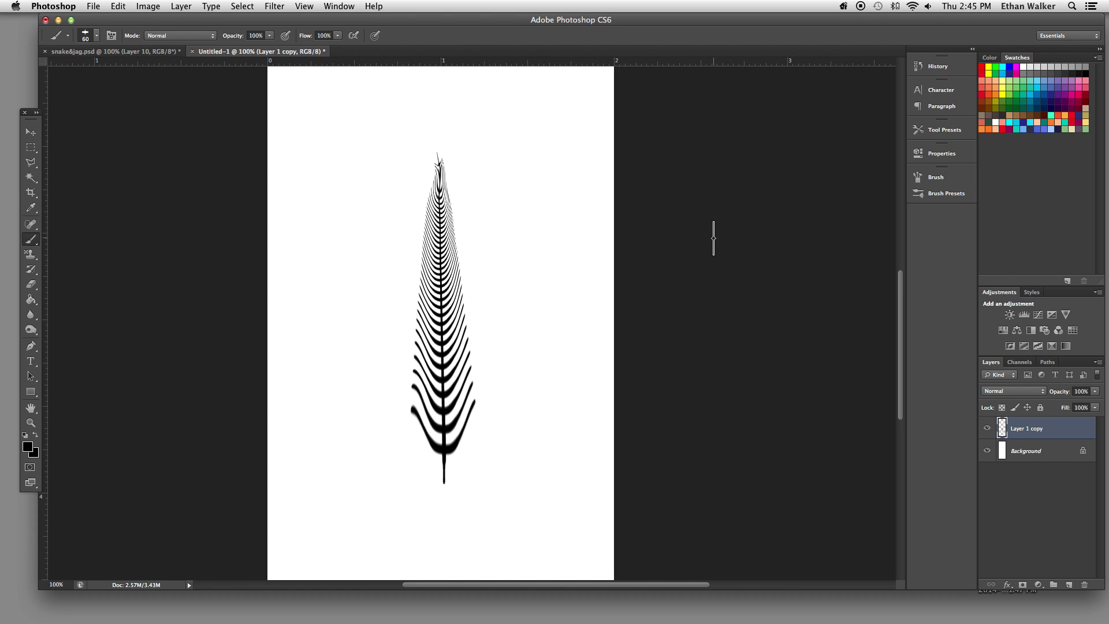